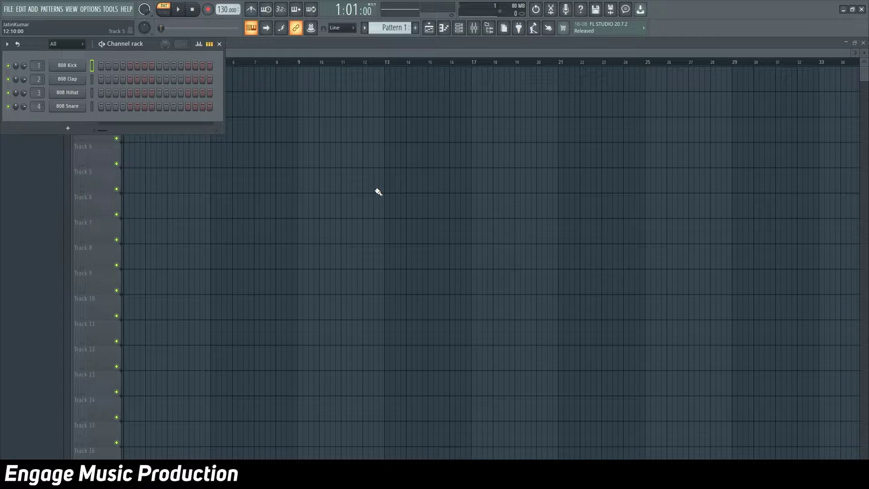
# Step: Add a Sampler channel to the channel rack and open its piano roll
pyautogui.click(68, 128)
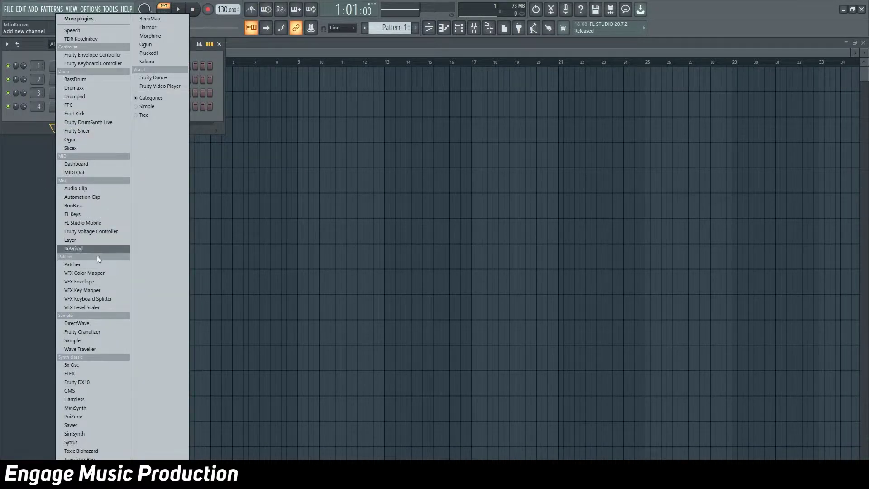
pyautogui.click(95, 340)
pyautogui.rightClick(69, 120)
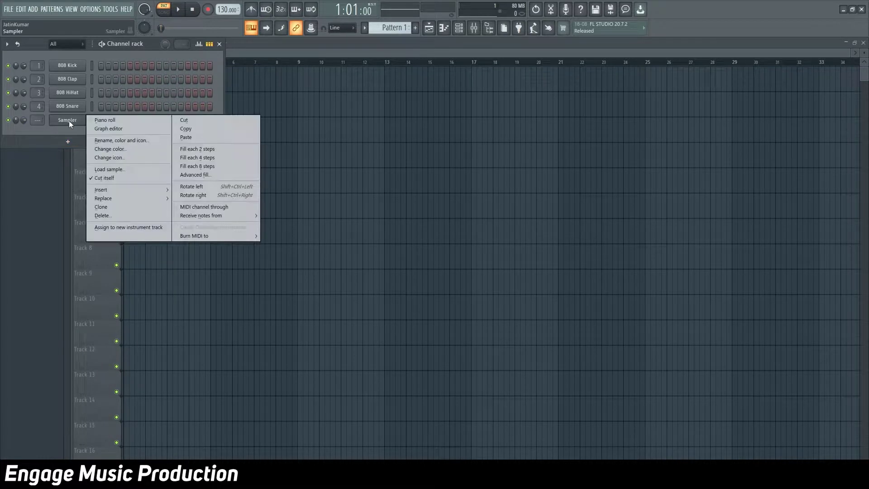
pyautogui.click(124, 120)
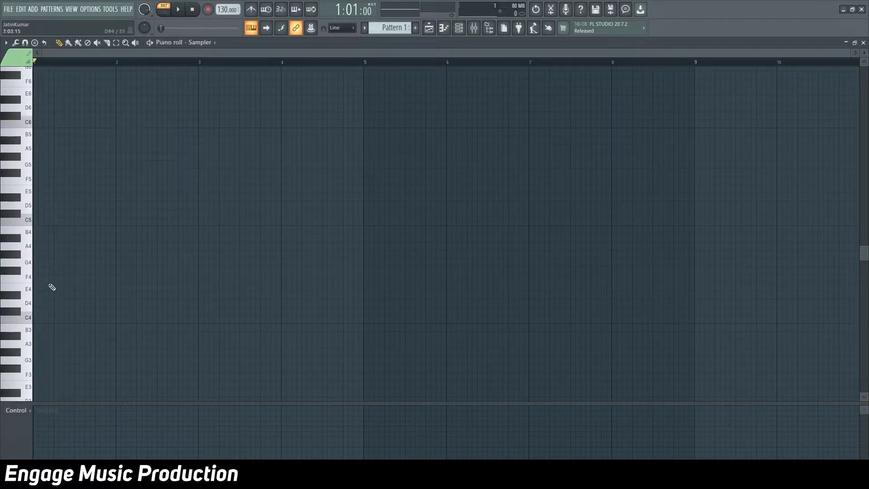
# Step: Stamp a D Major scale across bars 1 to 7 and copy it into the neighbouring octaves, covering D3 to C#7
pyautogui.click(35, 42)
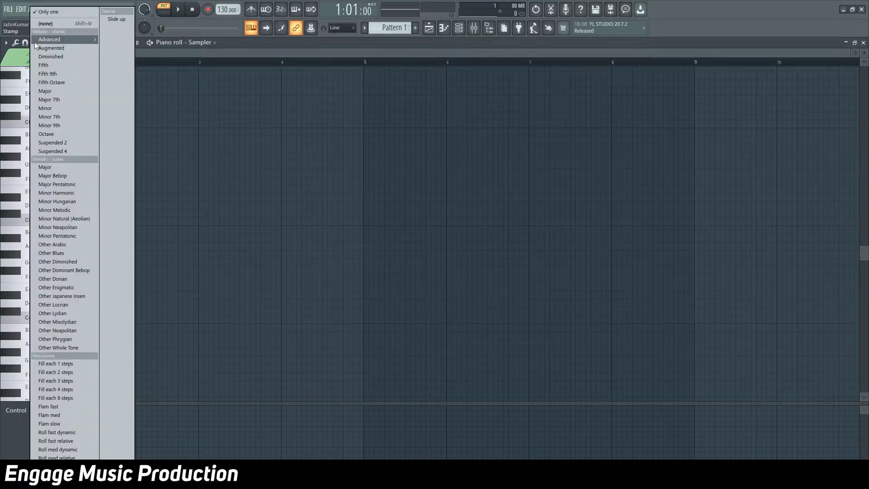
pyautogui.click(58, 167)
pyautogui.moveTo(36, 302); pyautogui.dragTo(623, 254)
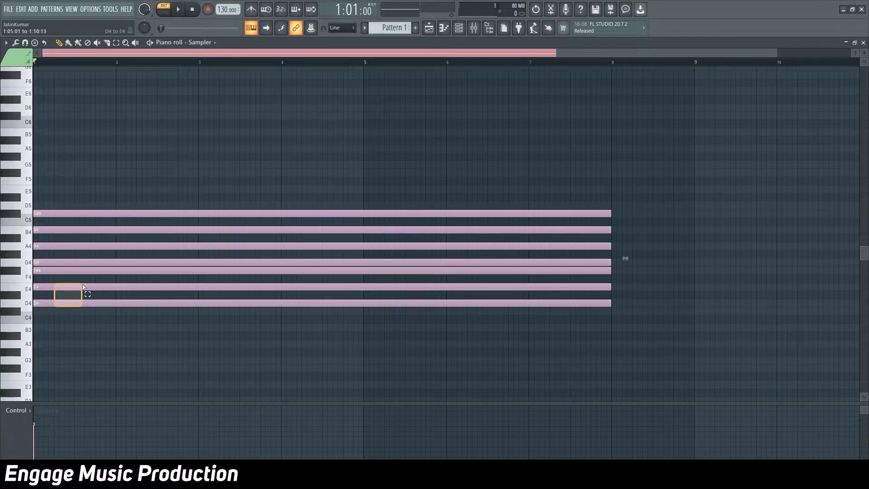
pyautogui.moveTo(51, 301); pyautogui.dragTo(625, 152)
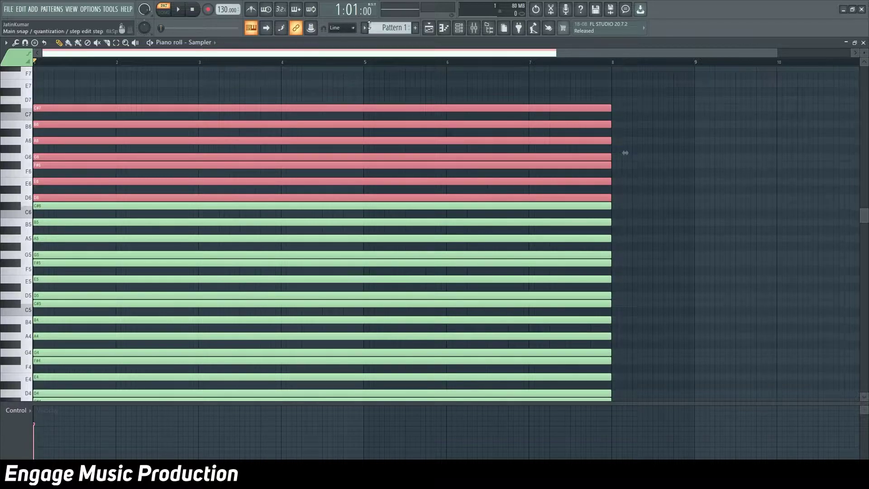
# Step: Add an FL Keys channel and open its empty piano roll over the ghosted scale notes
pyautogui.click(459, 29)
pyautogui.click(65, 142)
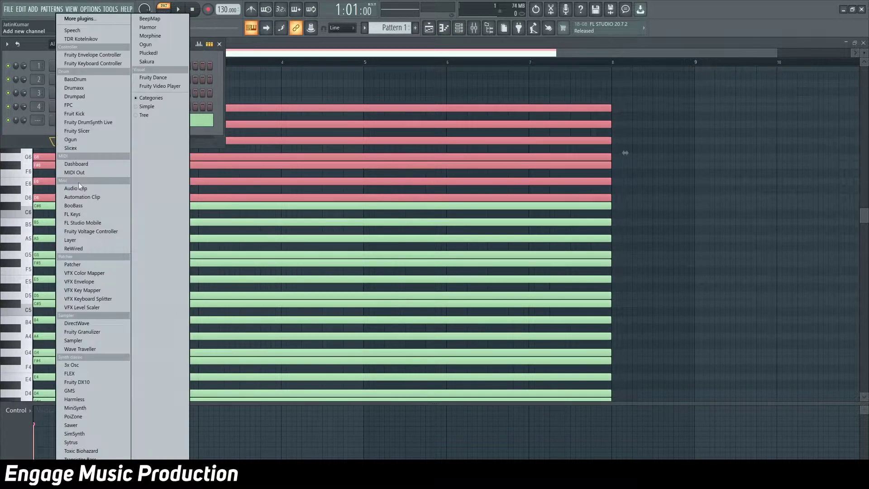
pyautogui.click(72, 214)
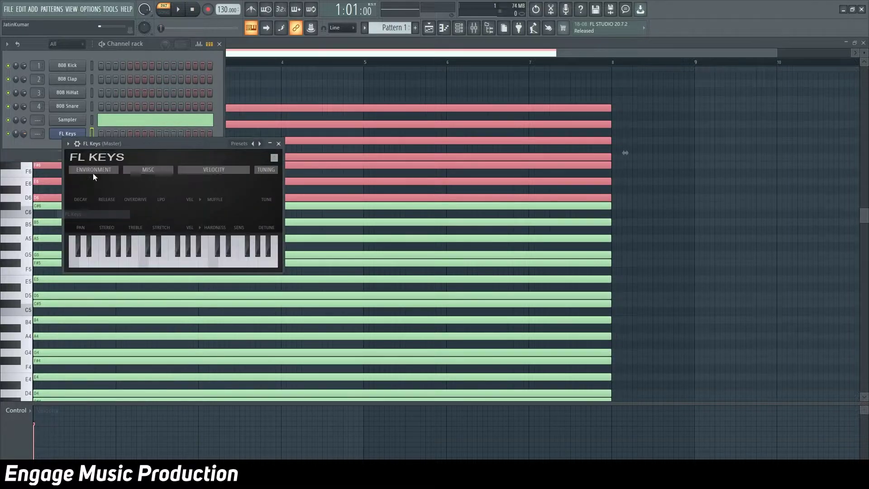
pyautogui.rightClick(67, 132)
pyautogui.click(107, 132)
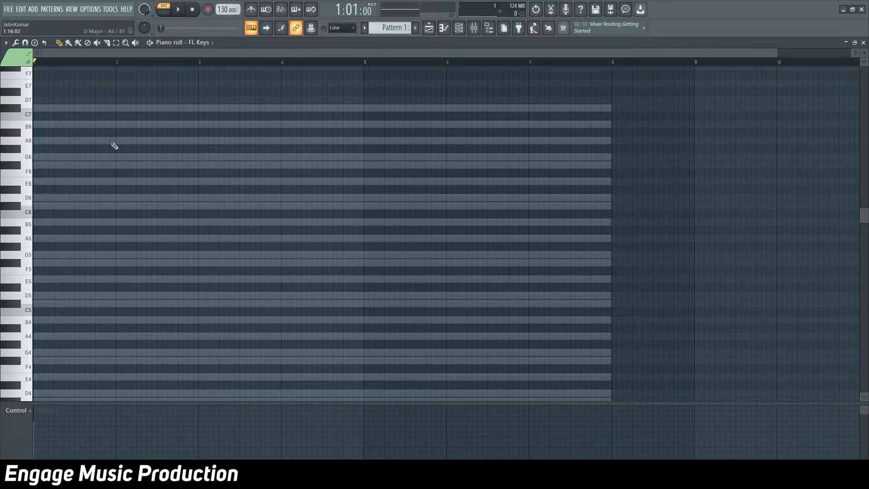
# Step: Place one-bar triads over bars 1 to 7, with F#4-A4-C#5 in bar 3 and E4-G4-B4 in bar 6, and play them back
pyautogui.scroll(-1, 114, 145)
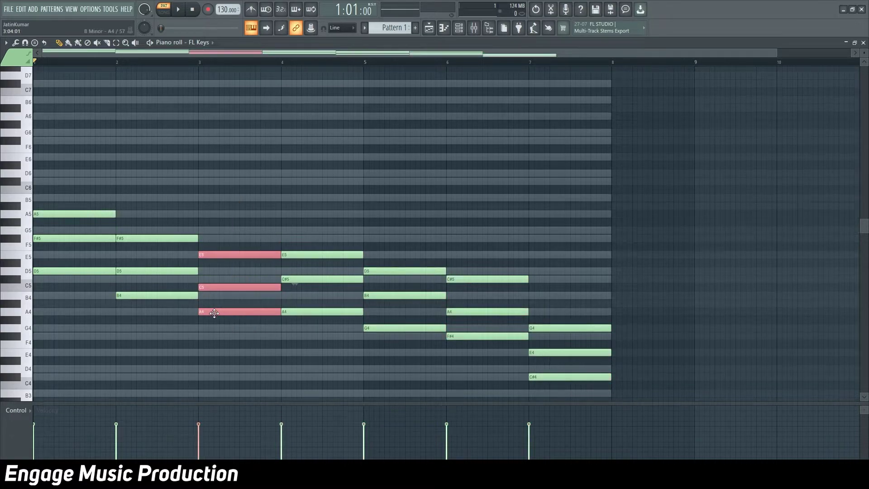
pyautogui.moveTo(207, 310); pyautogui.dragTo(227, 340)
pyautogui.moveTo(462, 253); pyautogui.dragTo(493, 369)
pyautogui.scroll(-1, 493, 362)
pyautogui.moveTo(490, 253); pyautogui.dragTo(490, 269)
pyautogui.scroll(2, 612, 310)
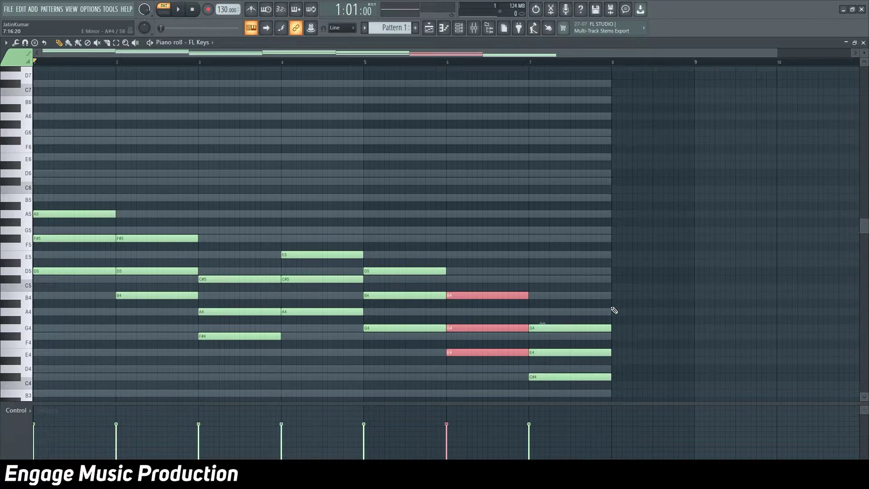
pyautogui.press('space')
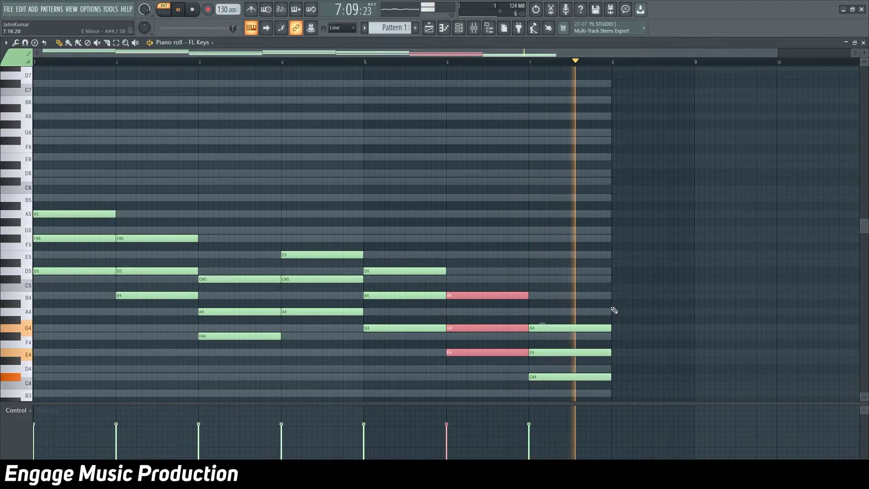
pyautogui.press('space')
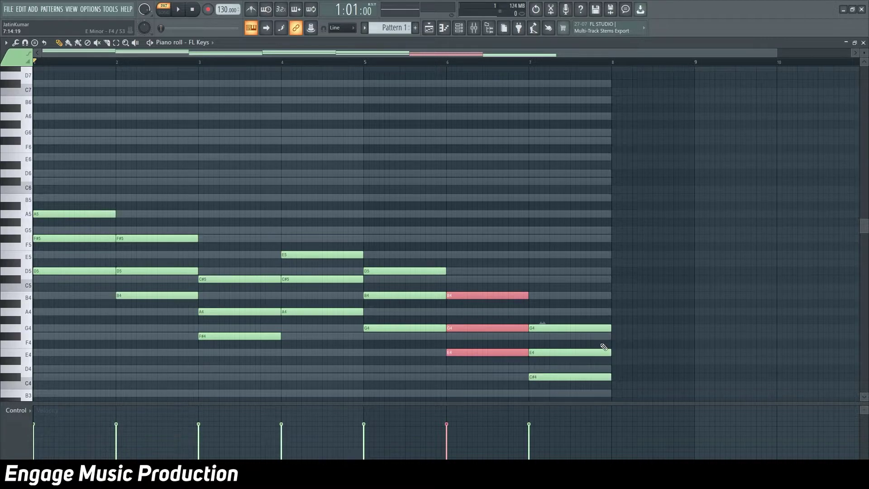
# Step: Extend the bar 1 chord with C#6 and the bar 2 chord with A5, auditioning the progression after each addition
pyautogui.scroll(1, 604, 347)
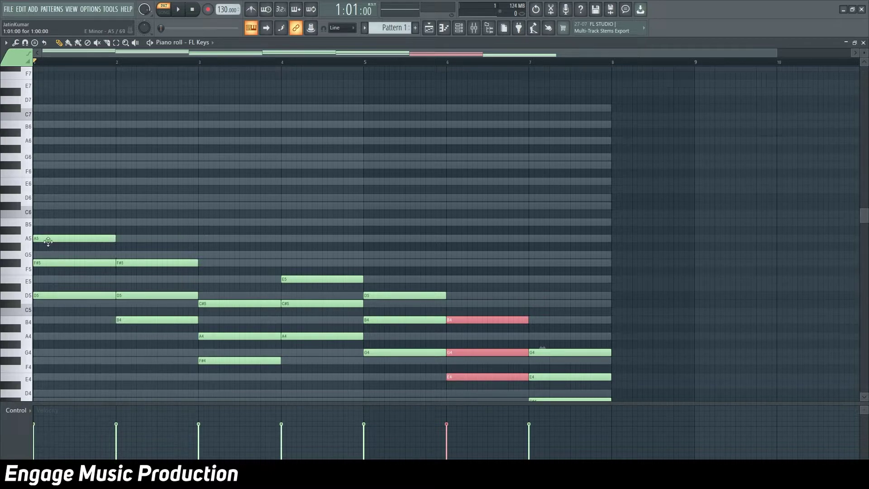
pyautogui.click(45, 206)
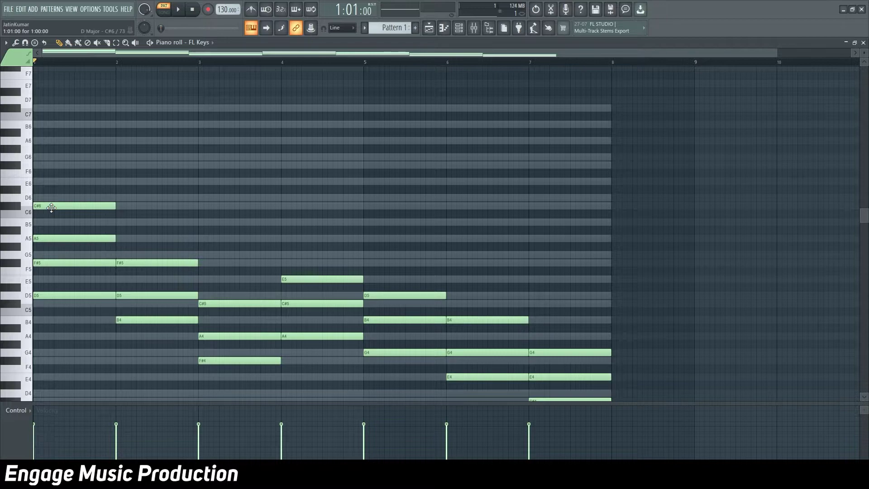
pyautogui.press('space')
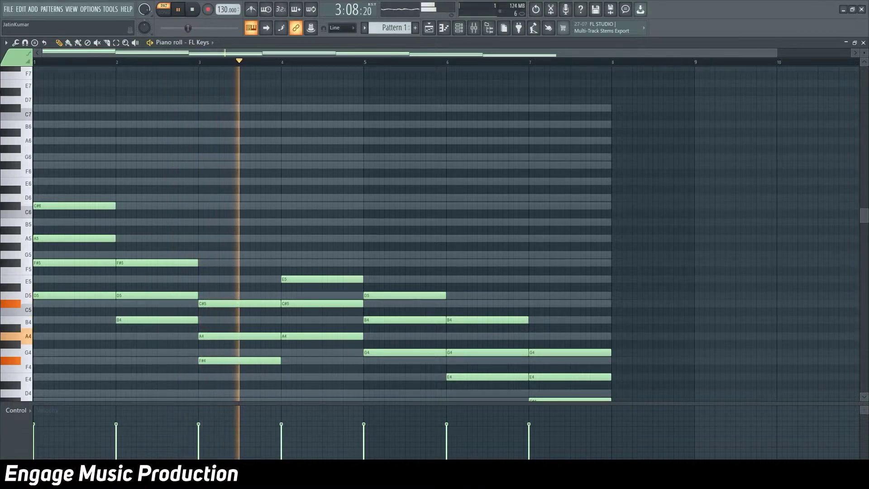
pyautogui.press('space')
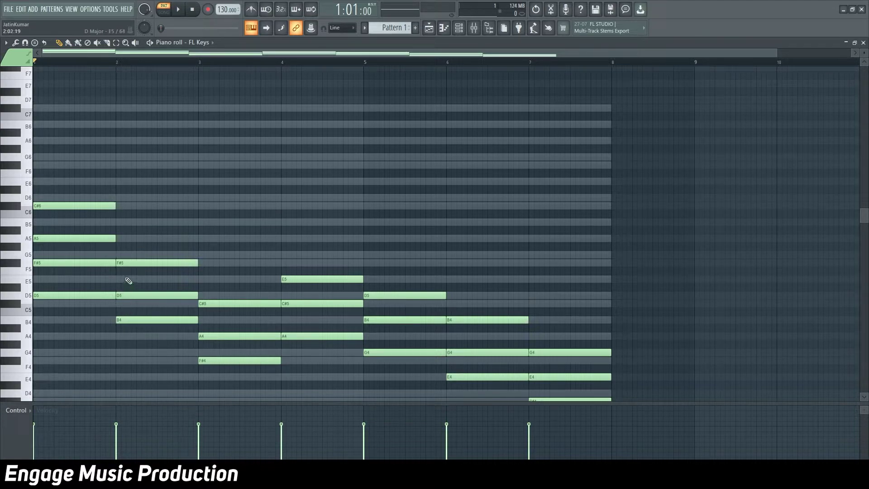
pyautogui.click(122, 238)
pyautogui.moveTo(121, 238); pyautogui.dragTo(116, 238)
pyautogui.press('space')
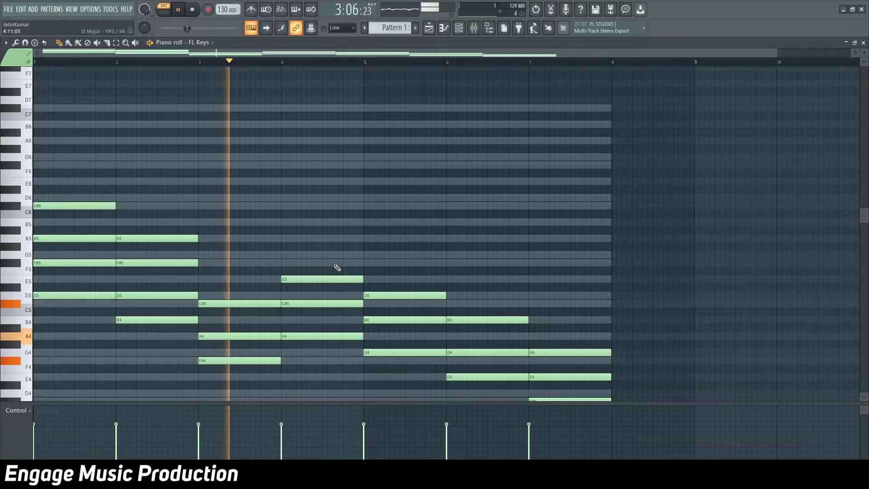
pyautogui.press('space')
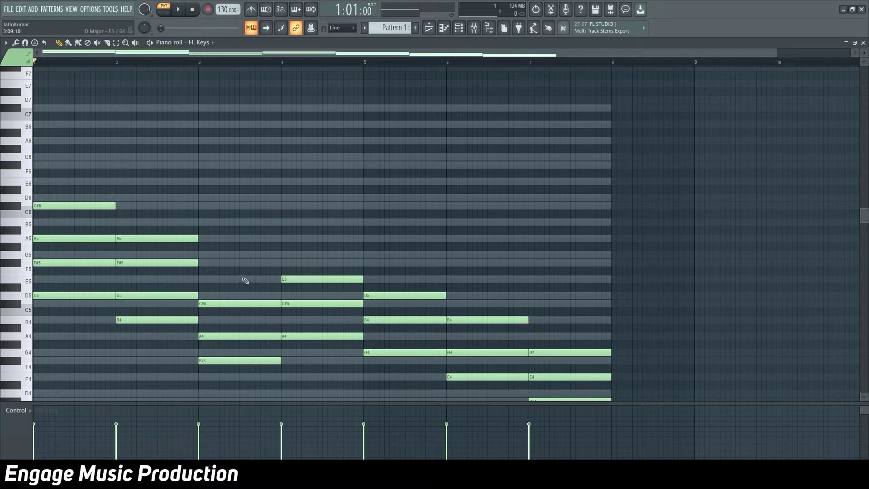
# Step: Add a one-bar G5 on top of the bar 3 and bar 4 chords, playing the progression after each
pyautogui.click(200, 254)
pyautogui.press('space')
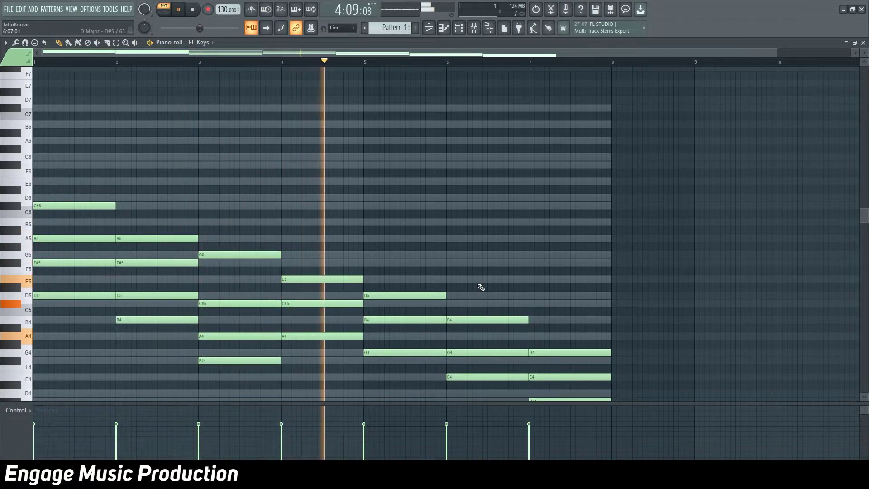
pyautogui.press('space')
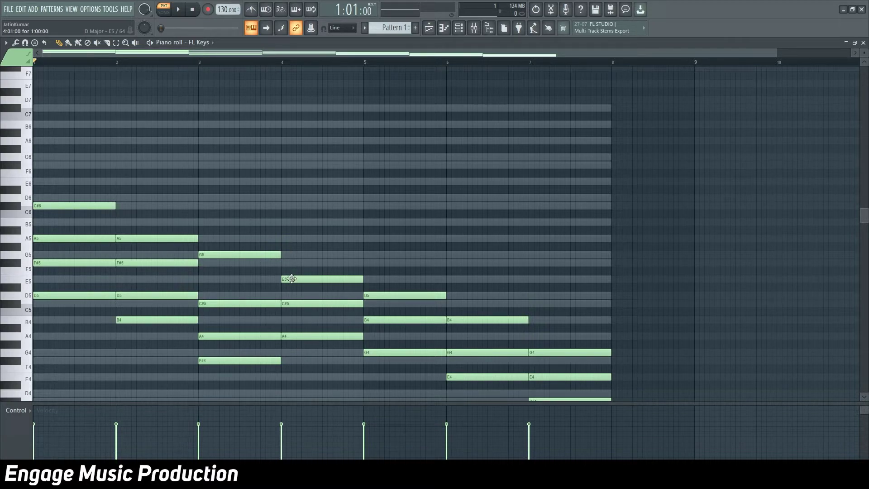
pyautogui.click(285, 254)
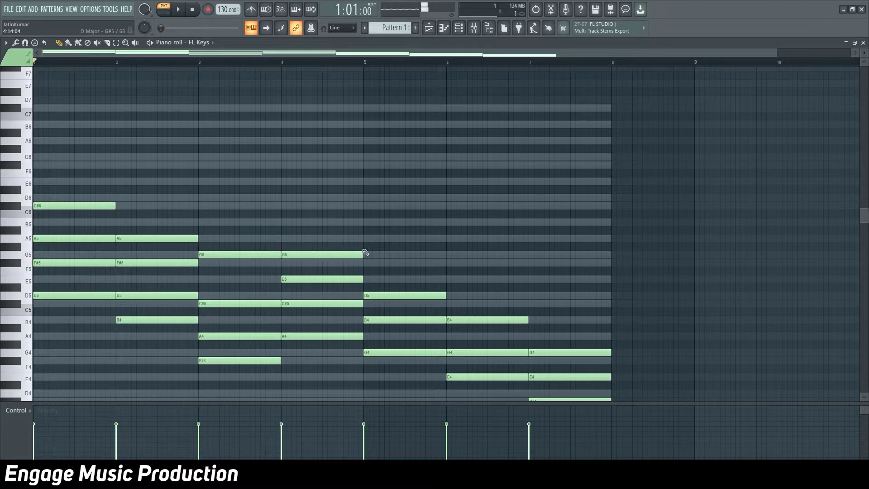
pyautogui.press('space')
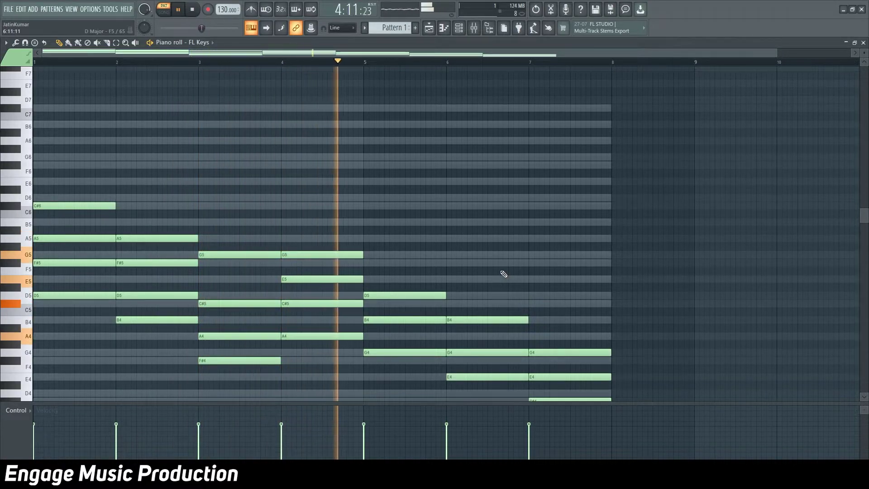
pyautogui.press('space')
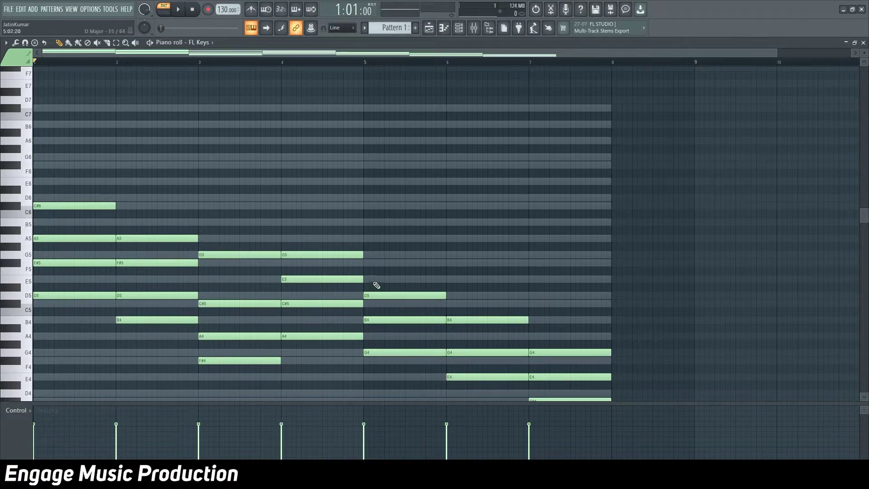
# Step: Add a one-bar F#5 on top of the bar 5 and bar 6 chords and play the progression
pyautogui.click(364, 262)
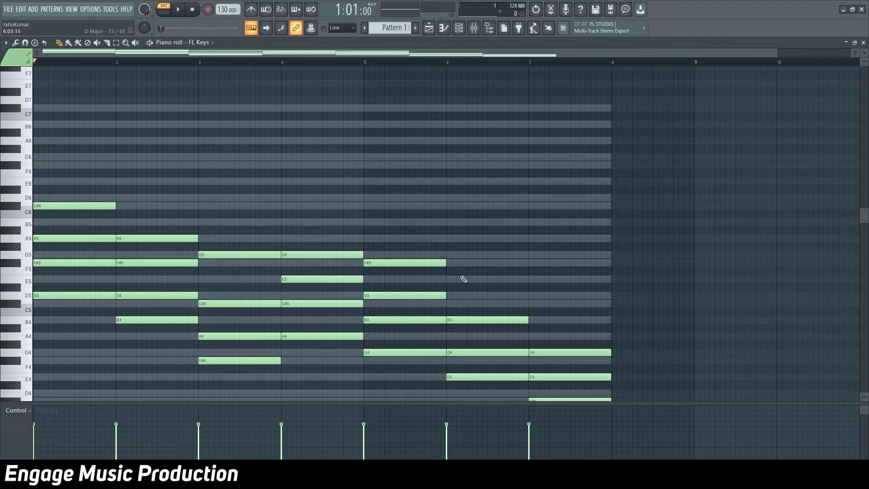
pyautogui.click(451, 263)
pyautogui.moveTo(451, 262); pyautogui.dragTo(448, 263)
pyautogui.press('space')
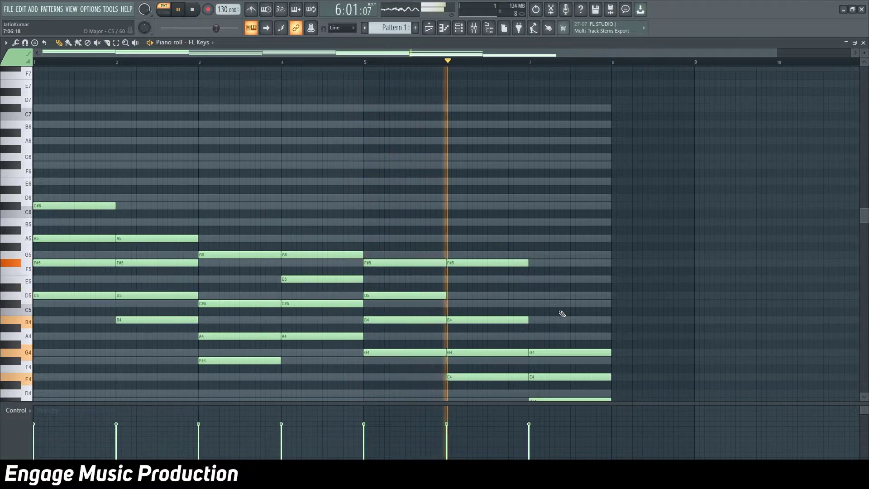
pyautogui.press('space')
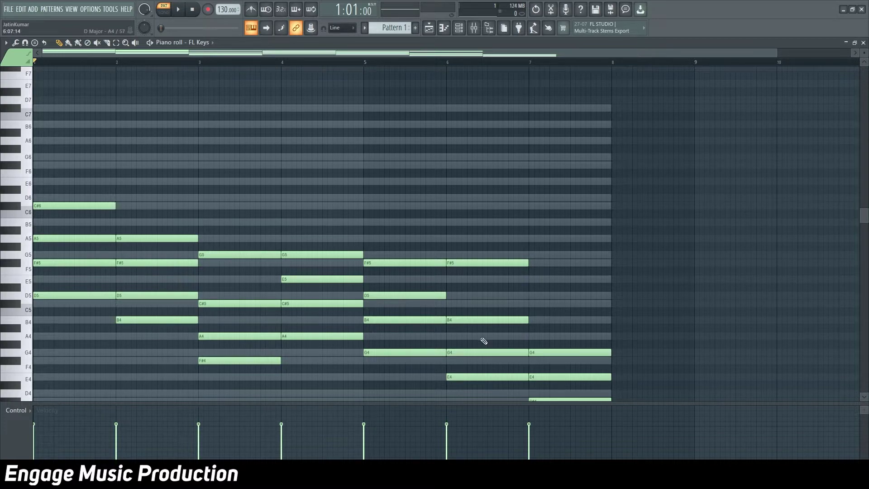
# Step: Delete the bar 7 chord, transpose all remaining chords down one octave and play them back
pyautogui.scroll(-3, 636, 227)
pyautogui.rightClick(553, 273)
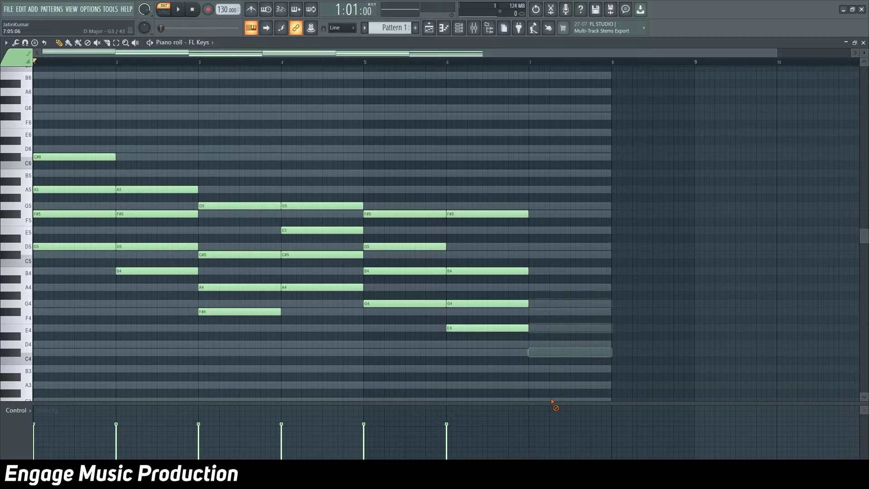
pyautogui.moveTo(579, 357); pyautogui.dragTo(2, 148)
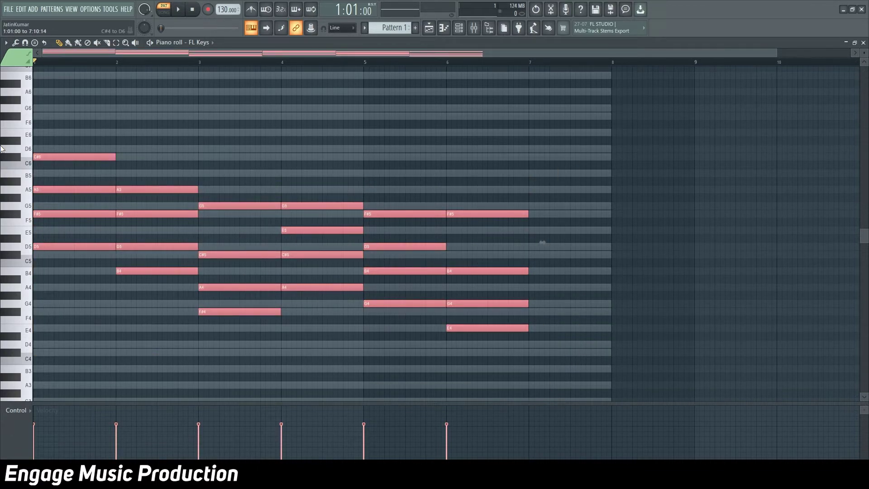
pyautogui.hotkey('ctrl', 'Down')
pyautogui.scroll(-6, 102, 83)
pyautogui.press('space')
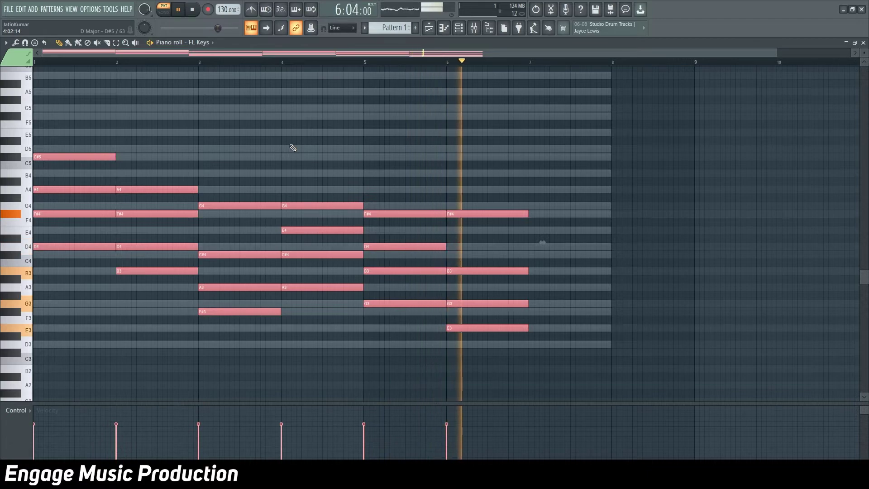
pyautogui.press('space')
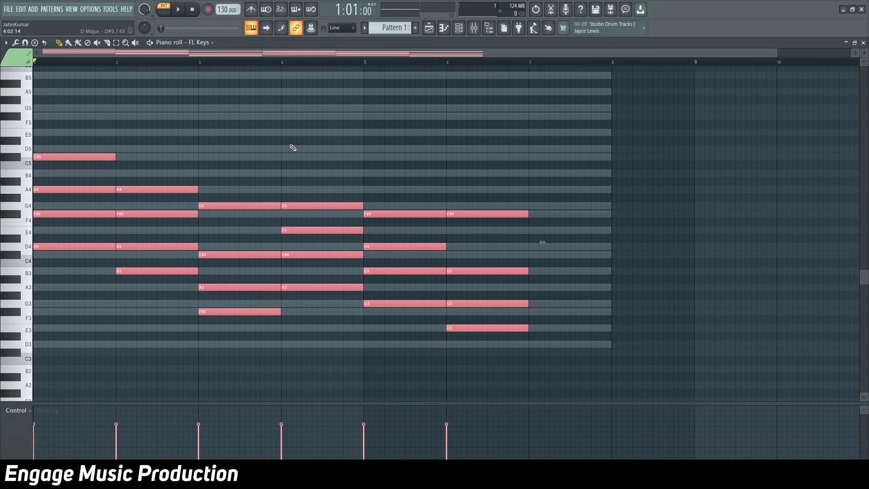
# Step: Raise the second-lowest note of each of the six chords by one octave and play the progression
pyautogui.hotkey('ctrl', 'd')
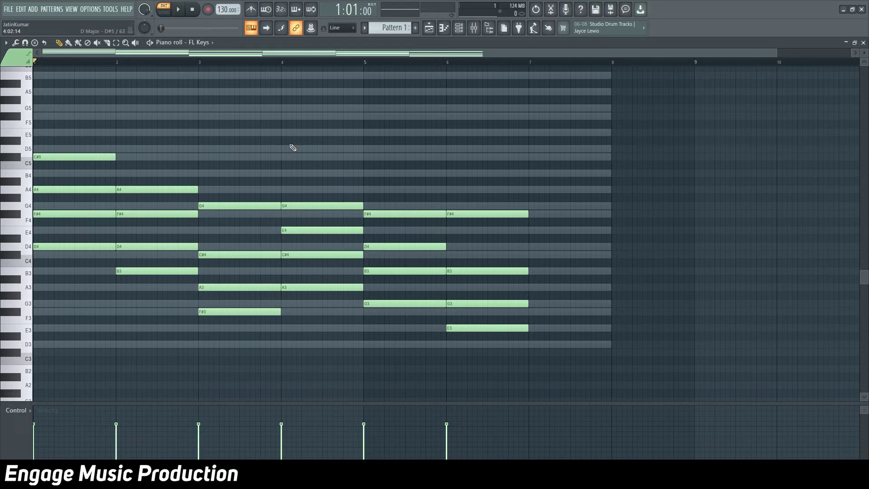
pyautogui.click(60, 205)
pyautogui.rightClick(60, 205)
pyautogui.keyDown('ctrl'); pyautogui.keyDown('shift'); pyautogui.click(80, 214); pyautogui.keyUp('shift'); pyautogui.keyUp('ctrl')
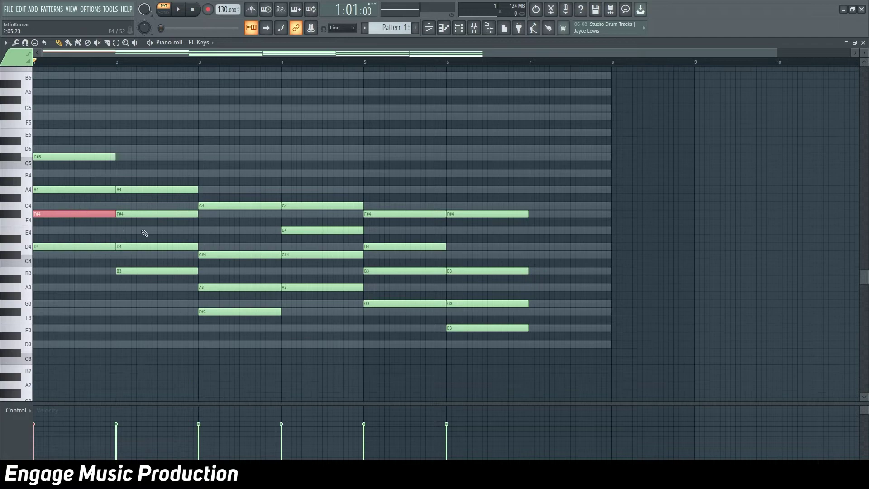
pyautogui.keyDown('ctrl'); pyautogui.keyDown('shift'); pyautogui.click(155, 248); pyautogui.keyUp('shift'); pyautogui.keyUp('ctrl')
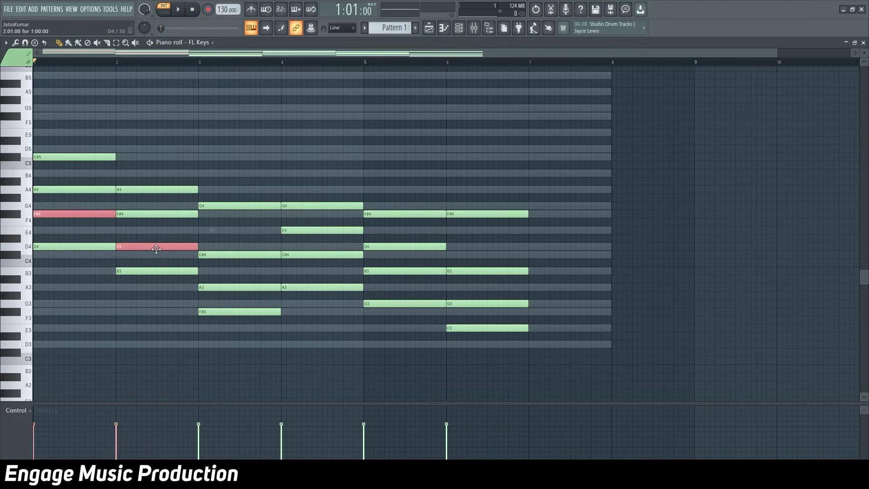
pyautogui.keyDown('ctrl'); pyautogui.keyDown('shift'); pyautogui.click(231, 286); pyautogui.keyUp('shift'); pyautogui.keyUp('ctrl')
pyautogui.keyDown('ctrl'); pyautogui.keyDown('shift'); pyautogui.click(303, 254); pyautogui.keyUp('shift'); pyautogui.keyUp('ctrl')
pyautogui.keyDown('ctrl'); pyautogui.keyDown('shift'); pyautogui.click(390, 271); pyautogui.keyUp('shift'); pyautogui.keyUp('ctrl')
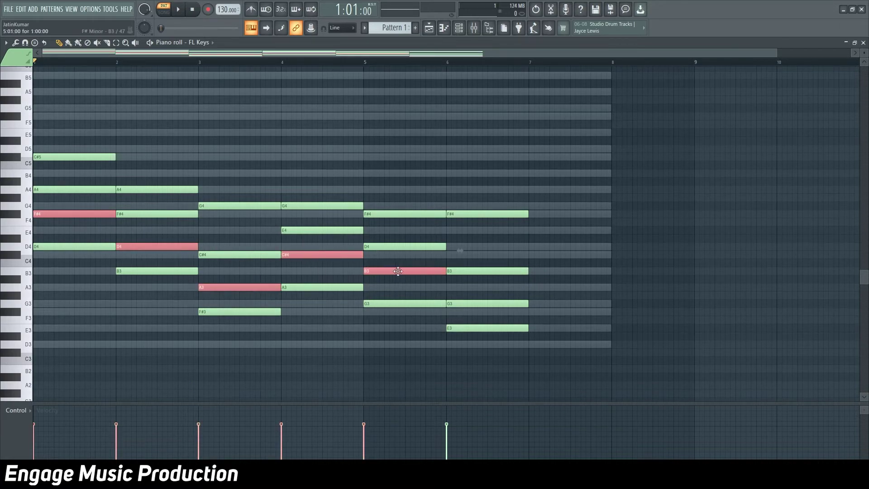
pyautogui.keyDown('ctrl'); pyautogui.keyDown('shift'); pyautogui.click(473, 302); pyautogui.keyUp('shift'); pyautogui.keyUp('ctrl')
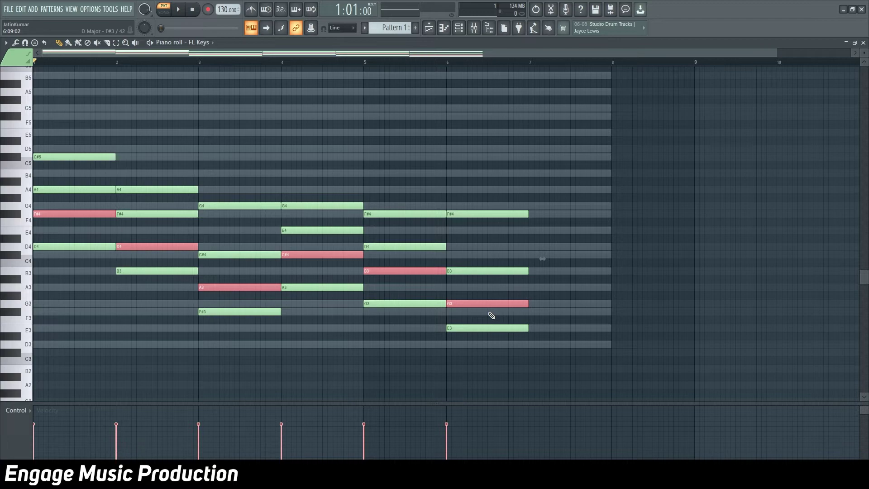
pyautogui.hotkey('ctrl', 'Up')
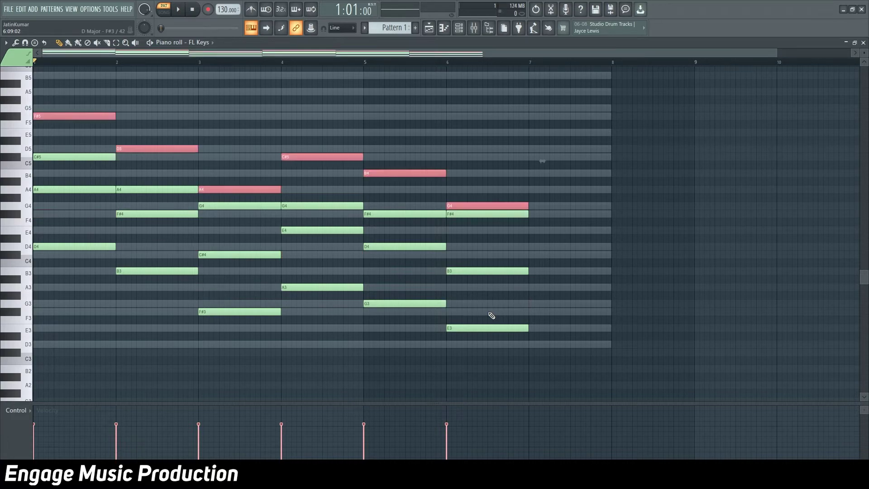
pyautogui.press('space')
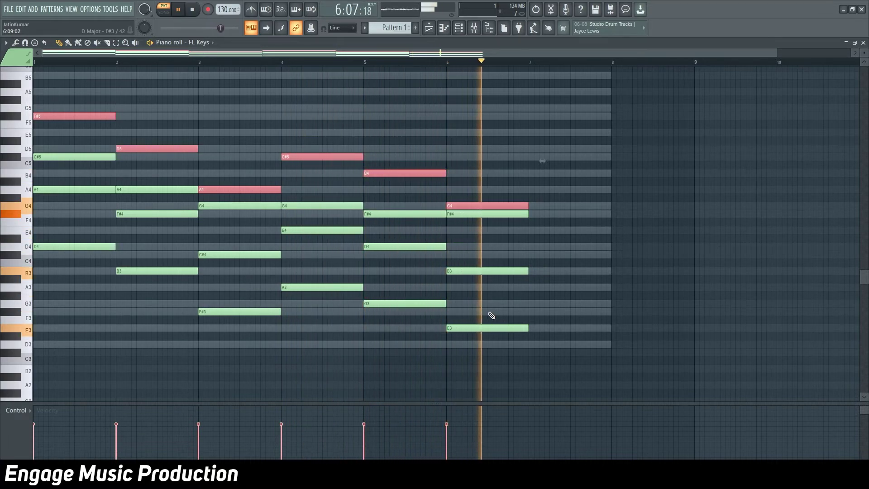
pyautogui.press('space')
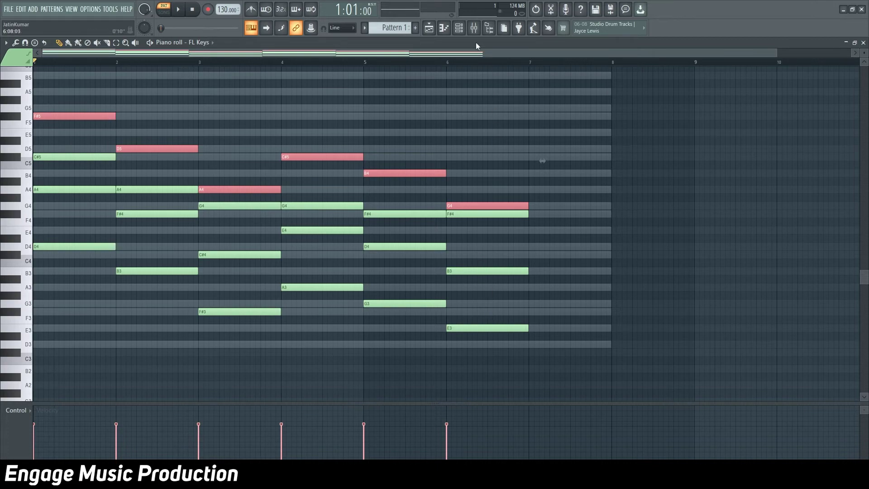
# Step: Play the playlist arrangement in song mode to compare the Normal Chords pattern with the 7th & 9th pattern
pyautogui.rightClick(127, 80)
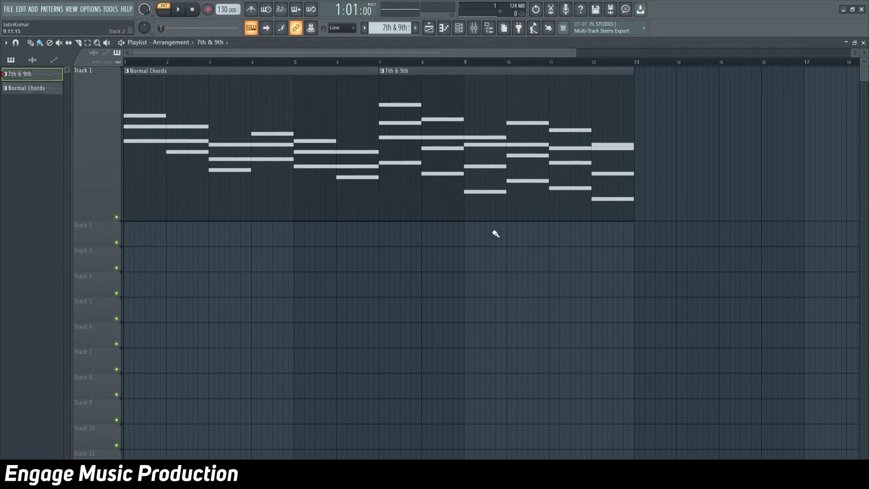
pyautogui.click(164, 12)
pyautogui.click(178, 10)
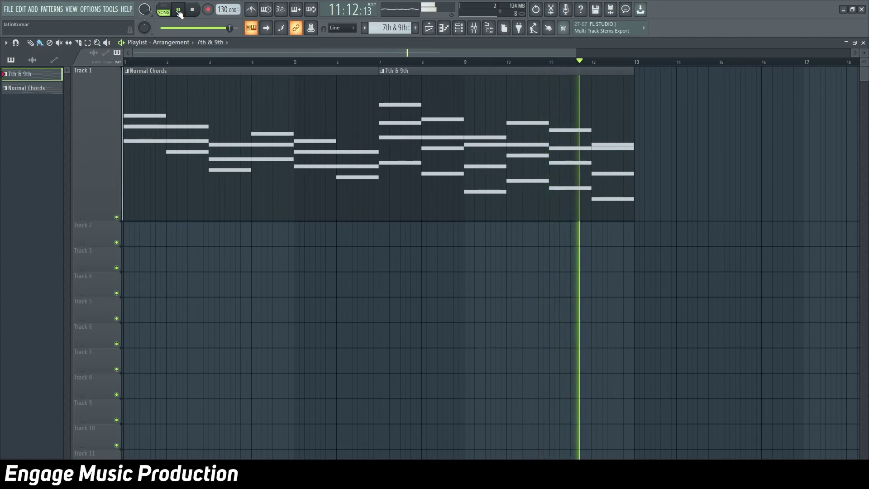
pyautogui.click(179, 11)
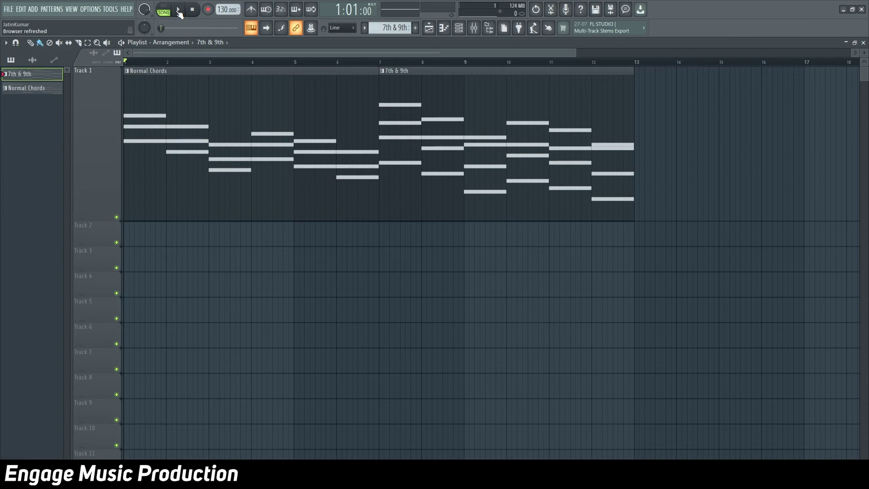